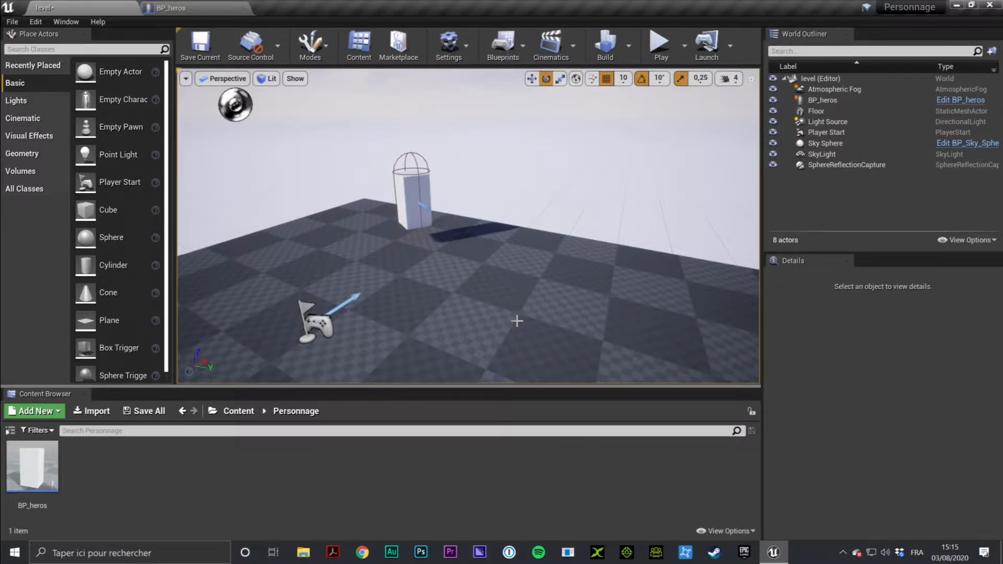
Select the Player Start in the level and focus the view on it
click(310, 325)
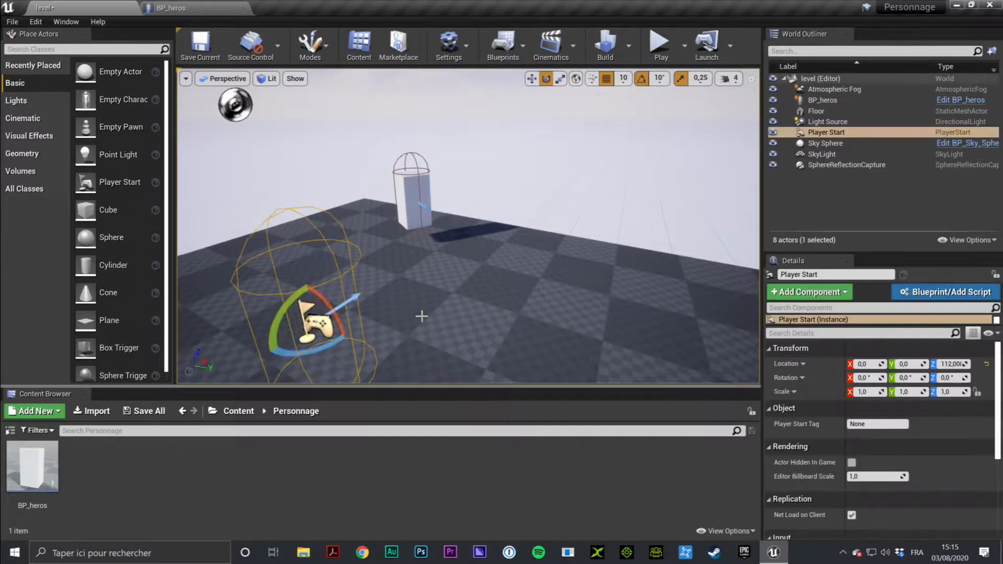
key(f)
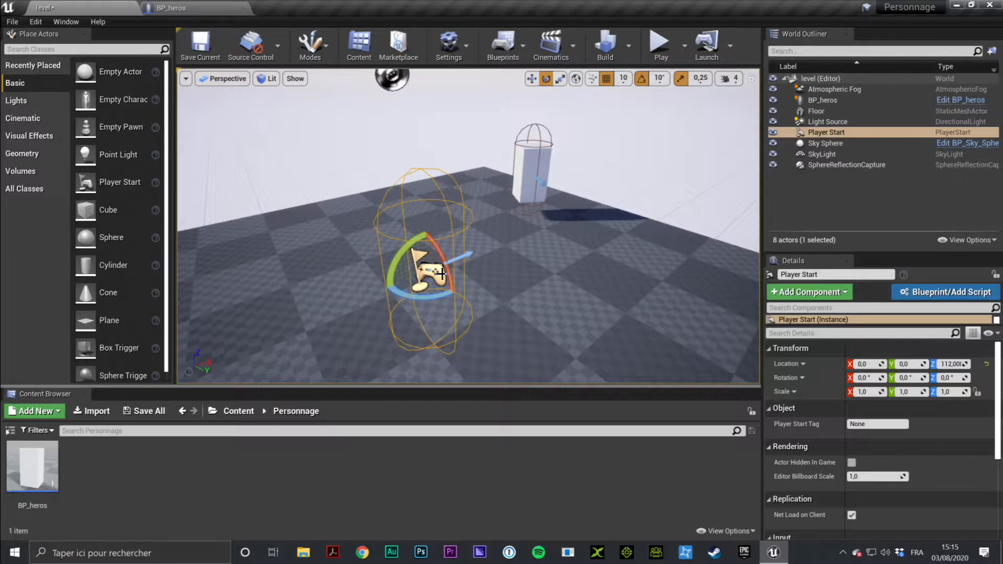
click(33, 467)
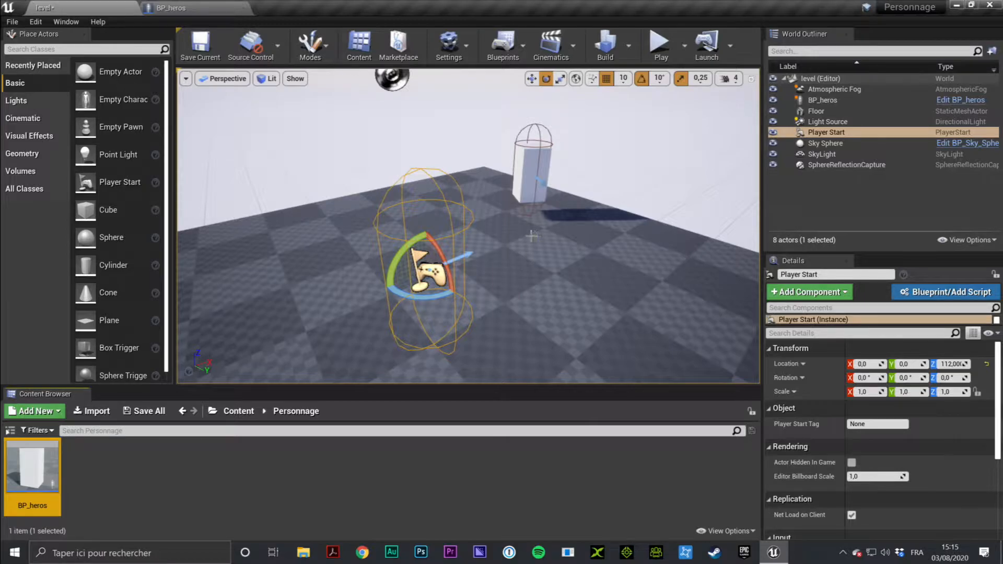
click(486, 460)
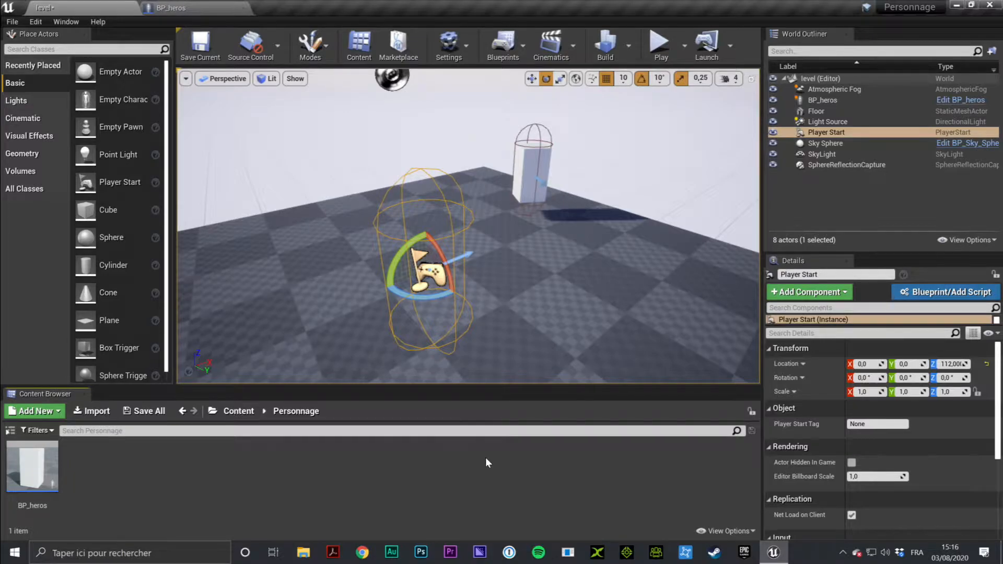
Create a Game Mode Base blueprint named GM_perso in the System content folder
click(238, 412)
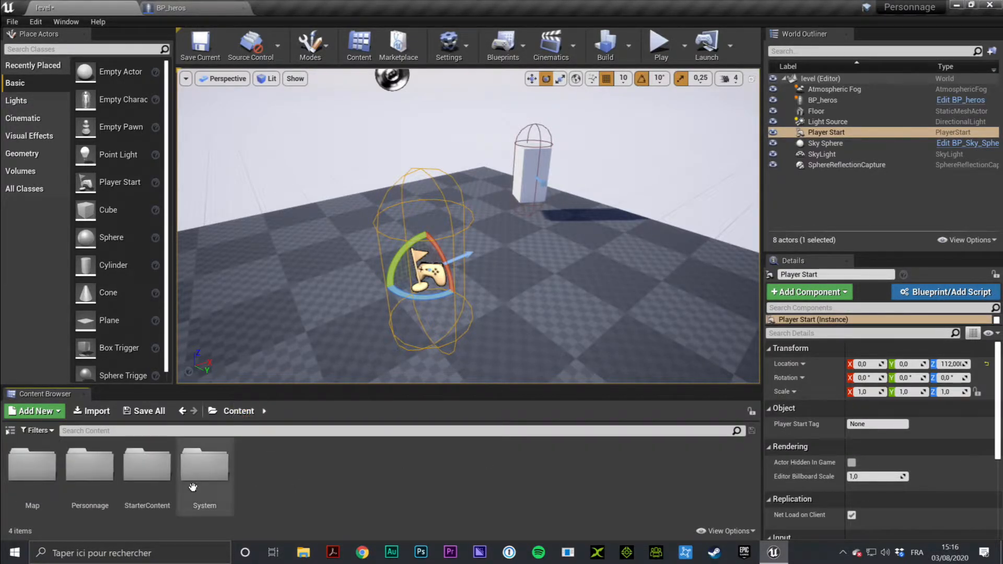
double_click(204, 466)
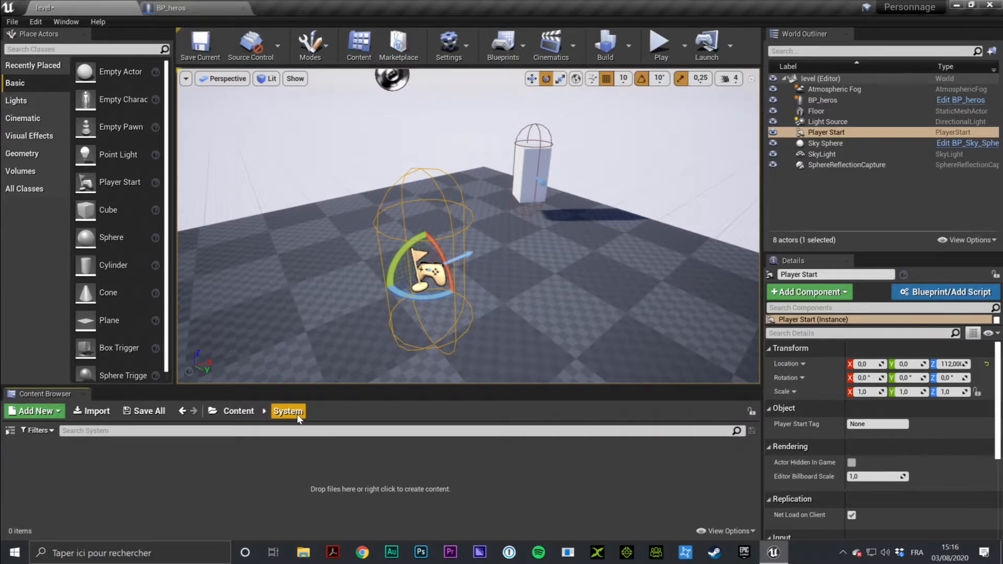
right_click(36, 471)
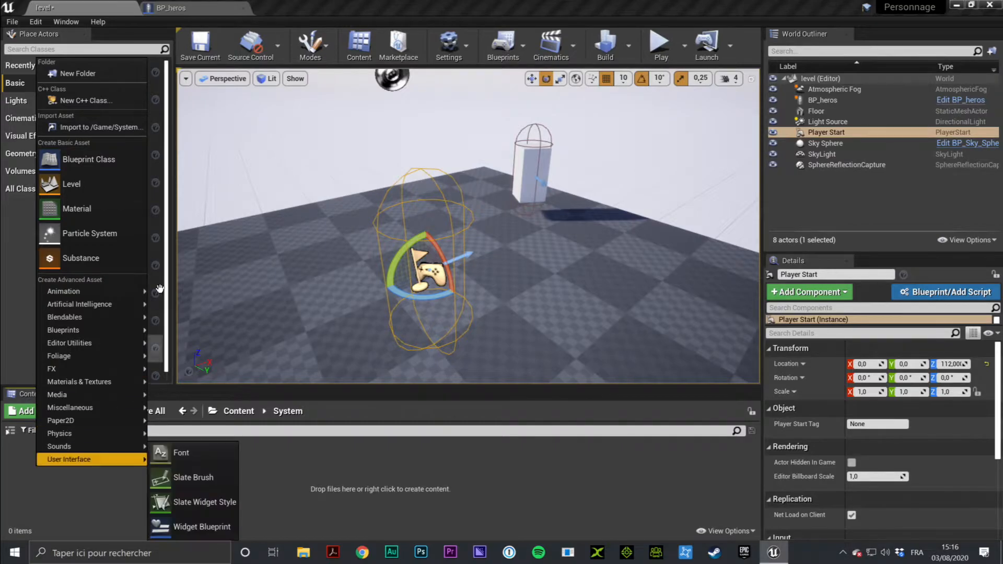
click(103, 166)
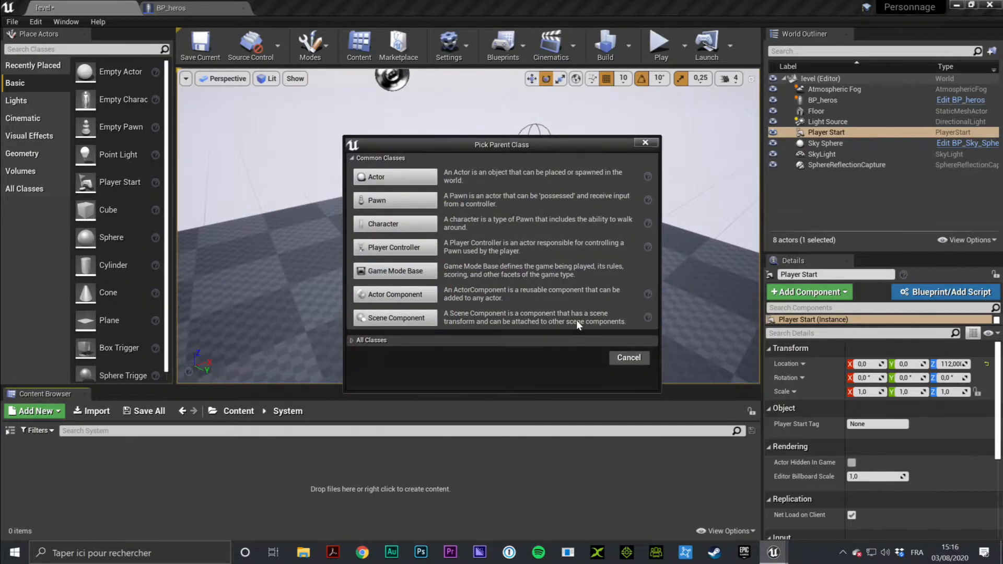
click(390, 270)
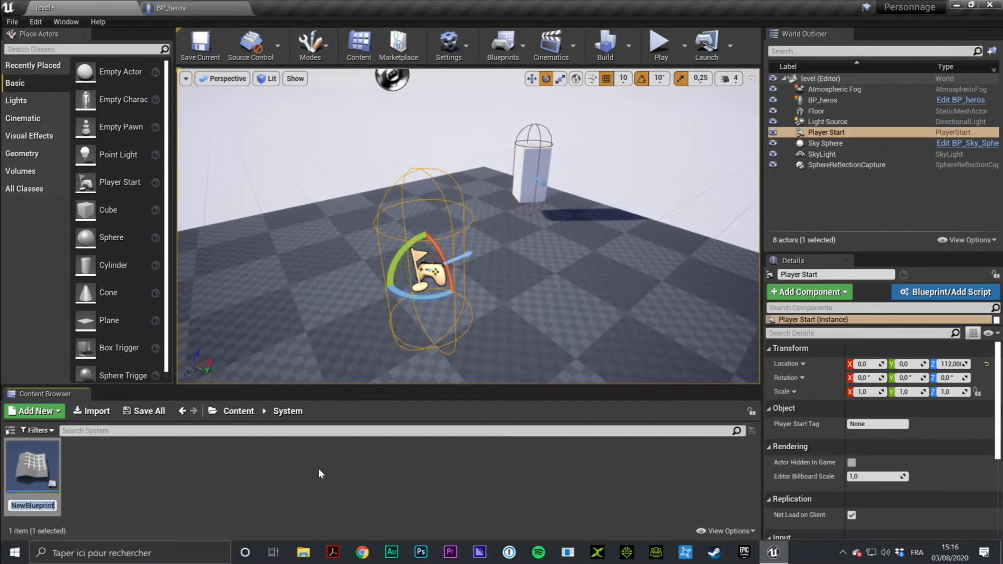
text(GM)
key(Return)
text(_perso)
key(Return)
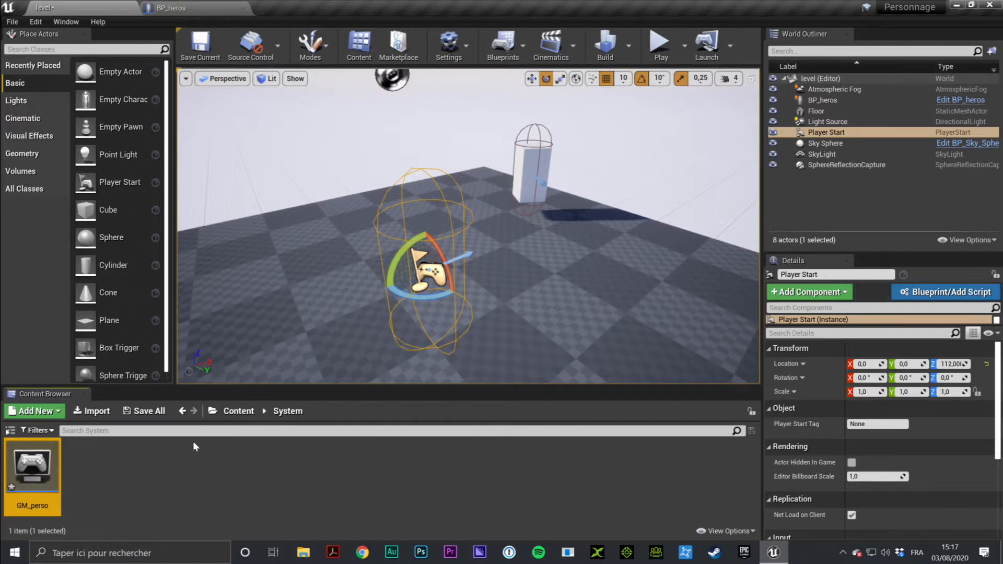
Open the GM_perso blueprint and look through its preview, construction script, event graph and Classes settings
double_click(32, 472)
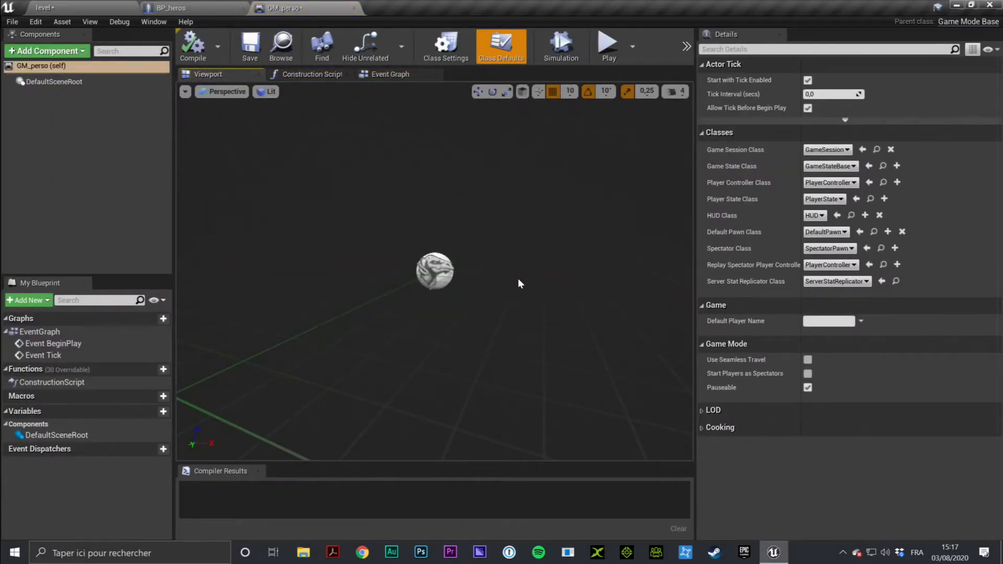
right_drag(443, 189, 490, 188)
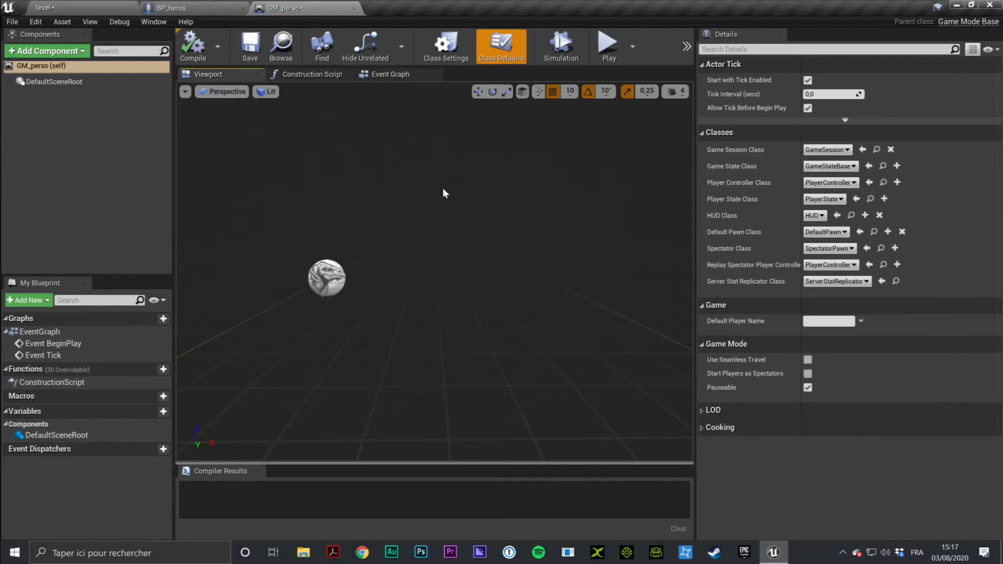
click(310, 75)
click(390, 75)
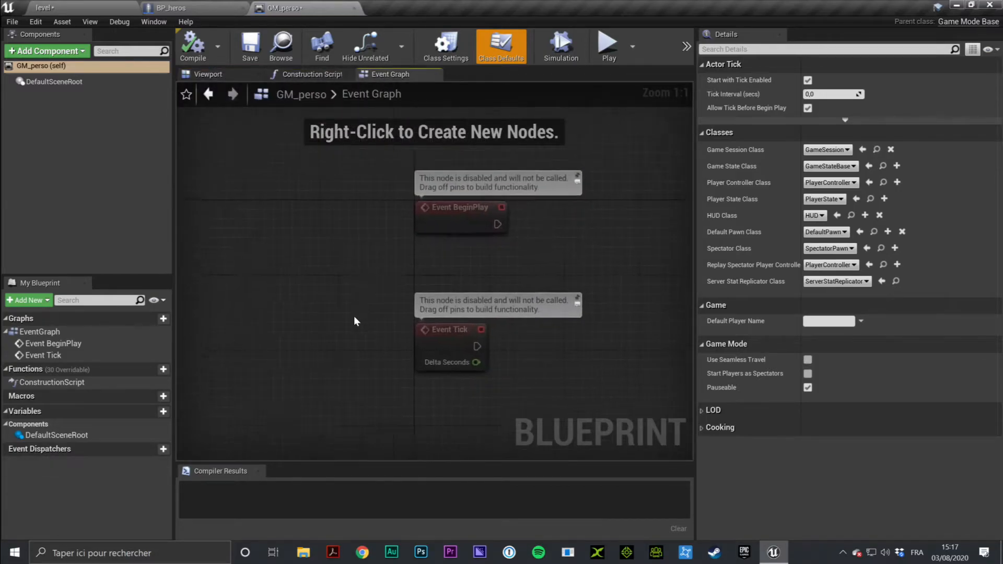
click(229, 74)
right_drag(396, 347, 347, 345)
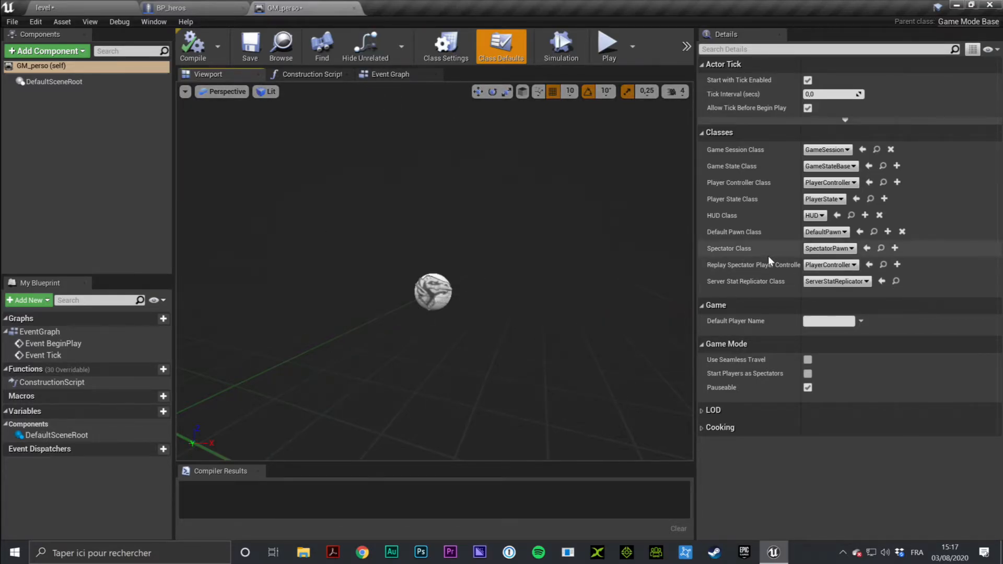
click(703, 134)
click(703, 134)
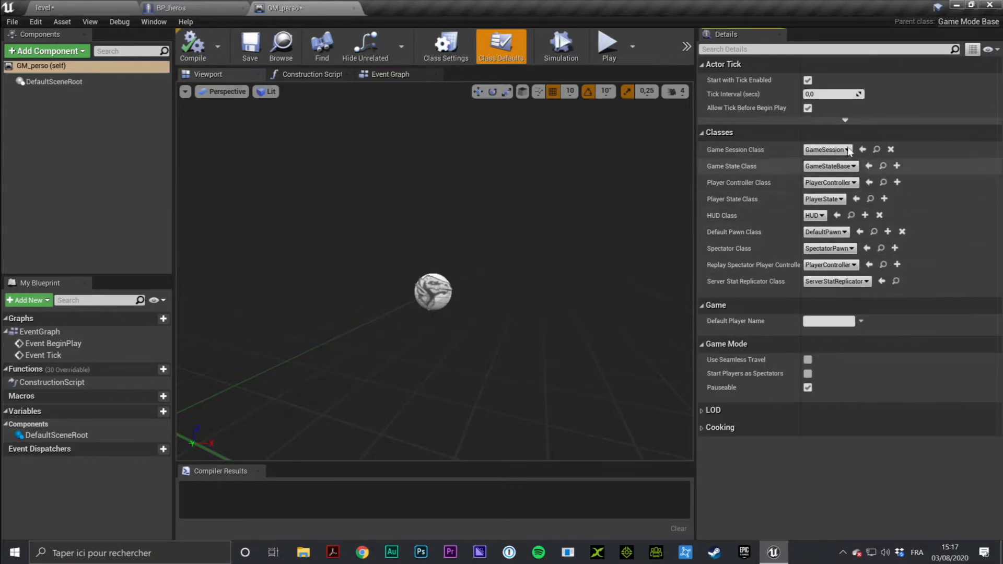
right_drag(520, 252, 653, 252)
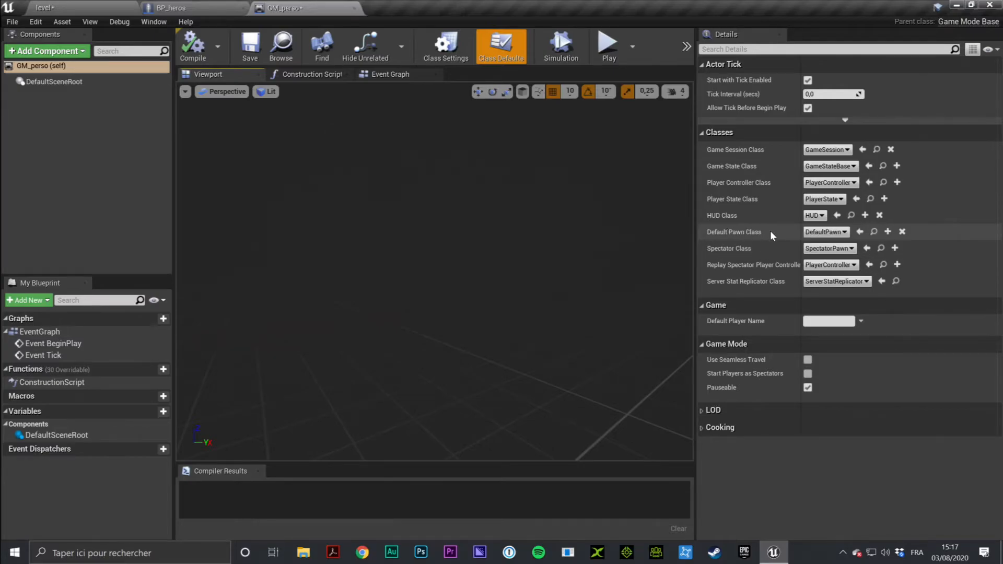
Set the Default Pawn Class of GM_perso to BP_heros, then compile, save and close the blueprint
click(822, 234)
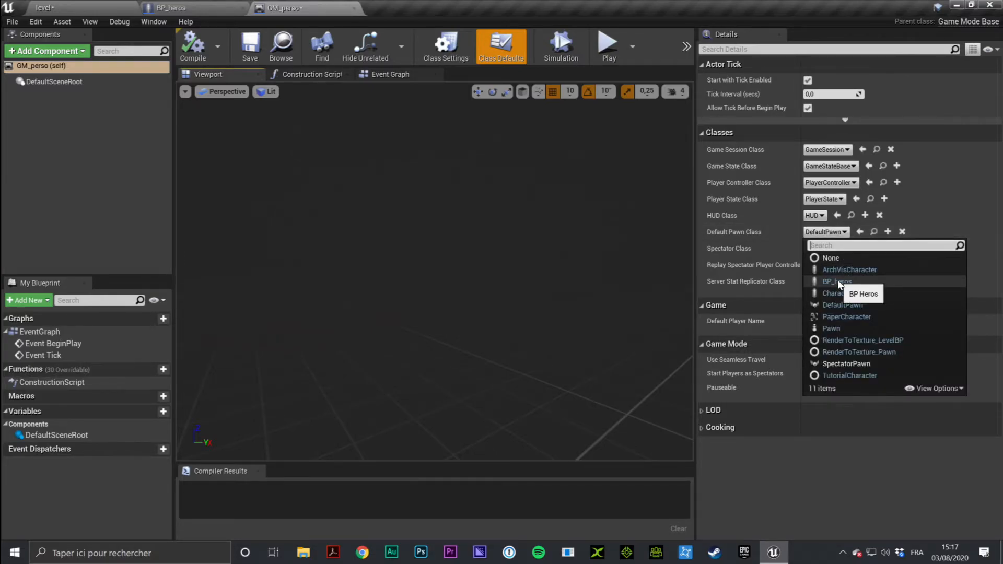
click(838, 281)
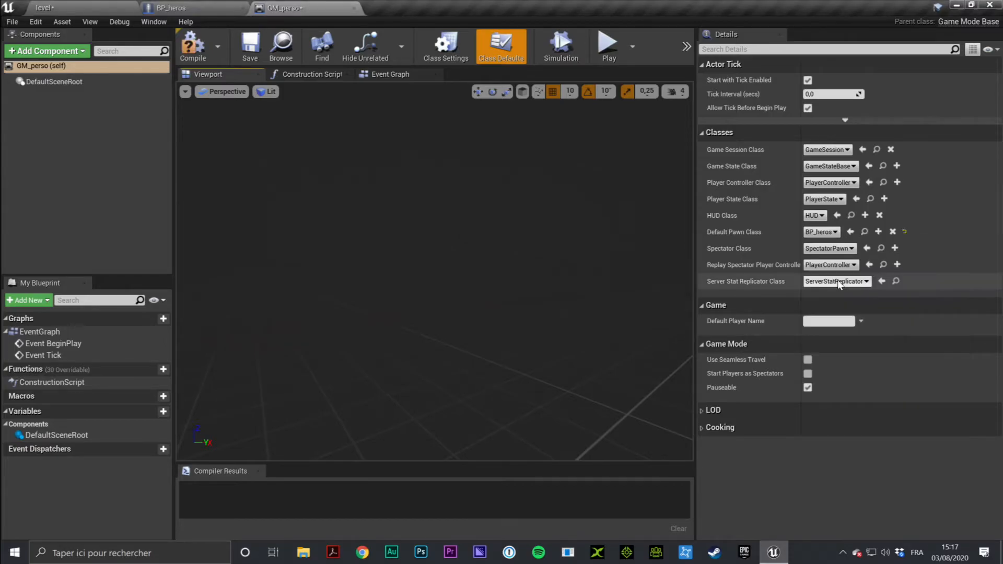
click(194, 46)
click(252, 44)
click(261, 228)
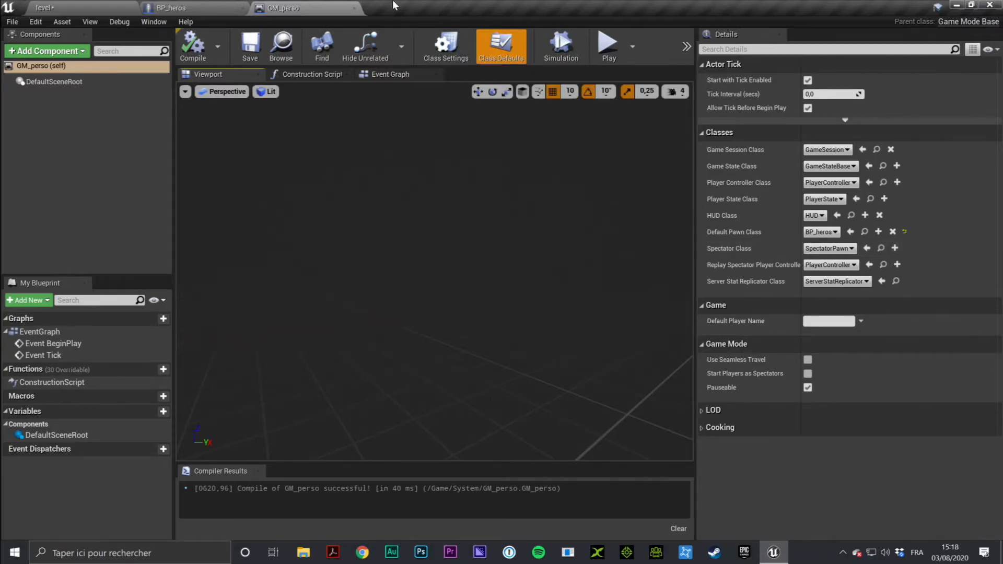
click(353, 9)
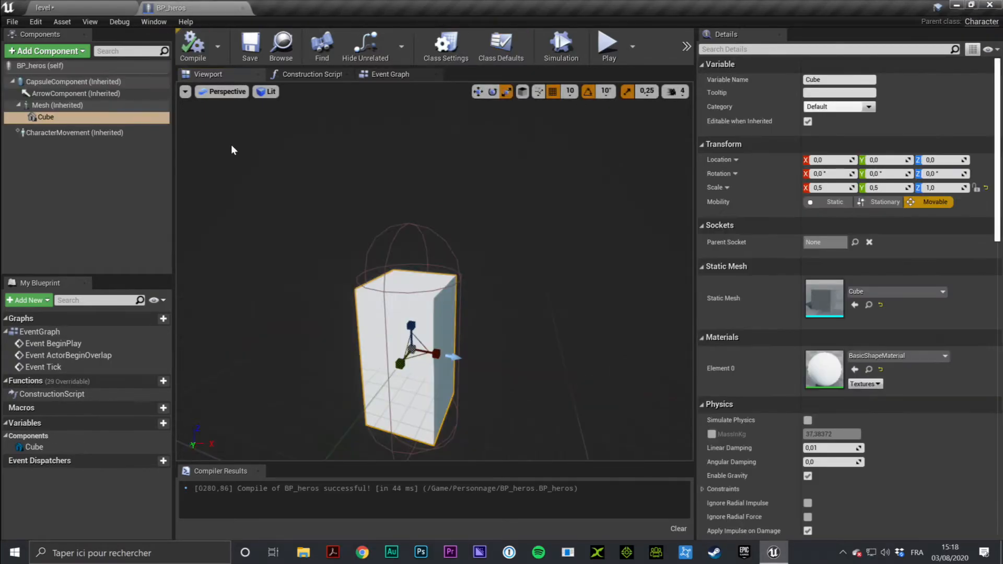
Play-test the level, moving around and ejecting from the pawn to examine what spawns at the Player Start, then stop
click(105, 7)
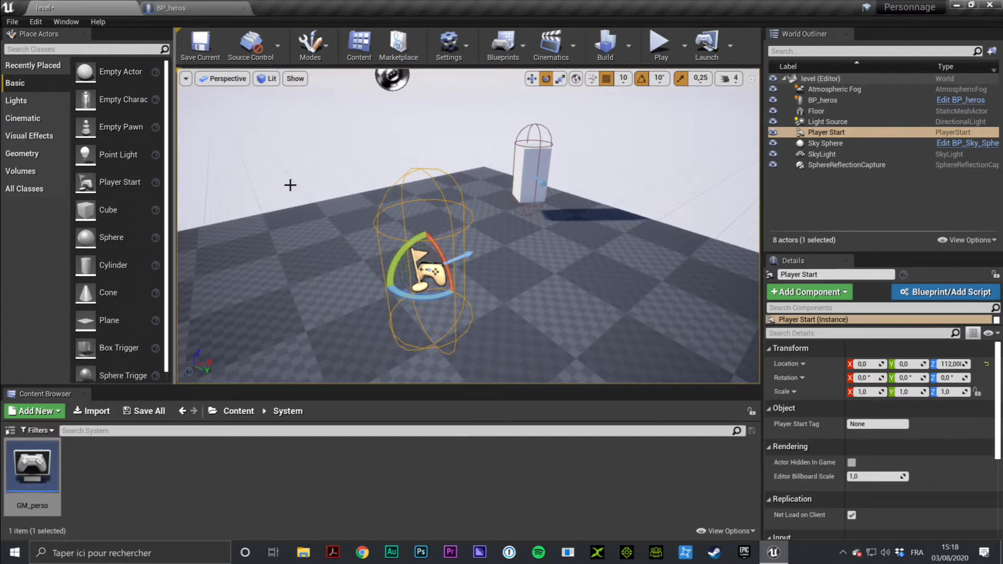
click(660, 43)
click(468, 226)
key(s)
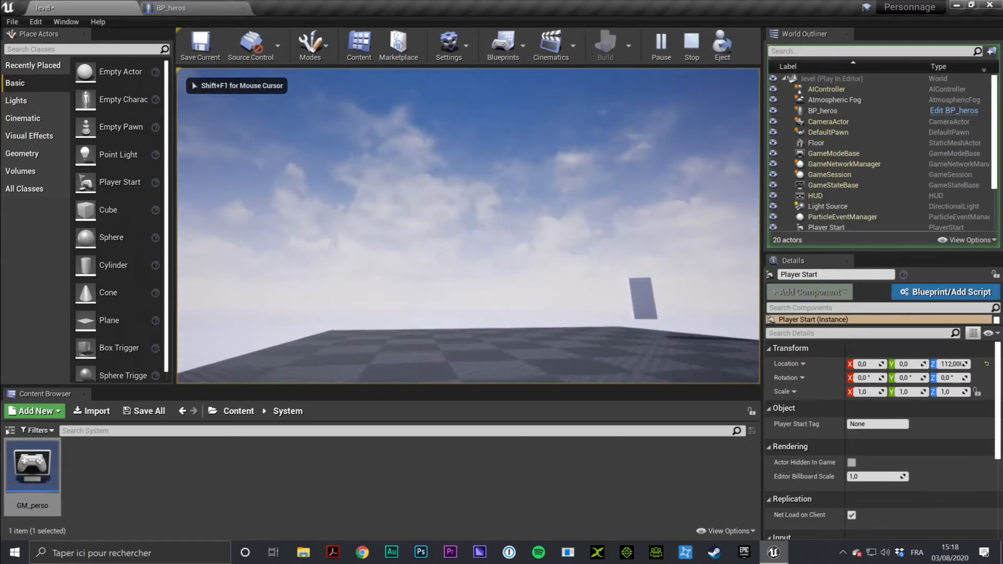
key(w)
key(F8)
right_drag(538, 193, 546, 219)
key(s)
key(a)
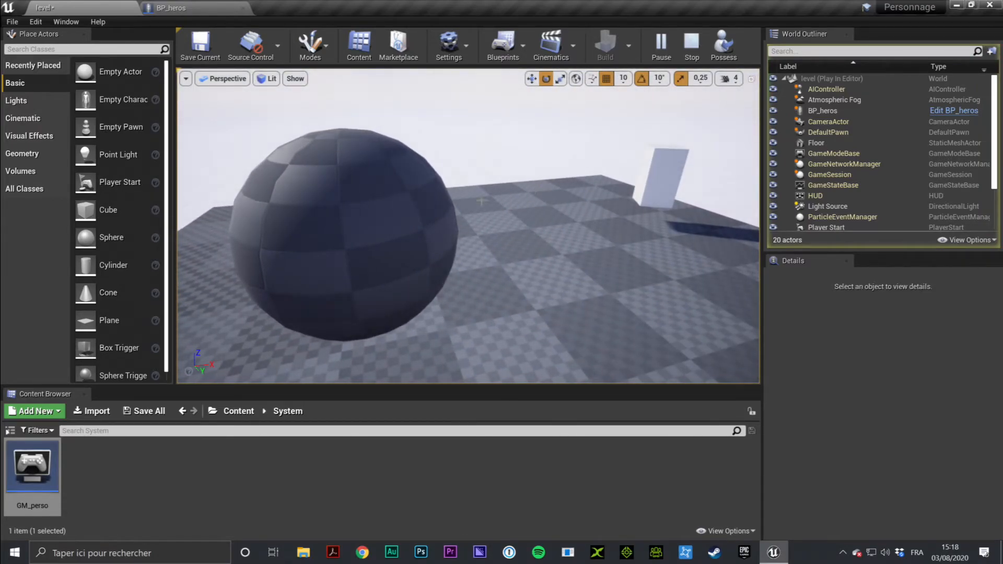
click(692, 44)
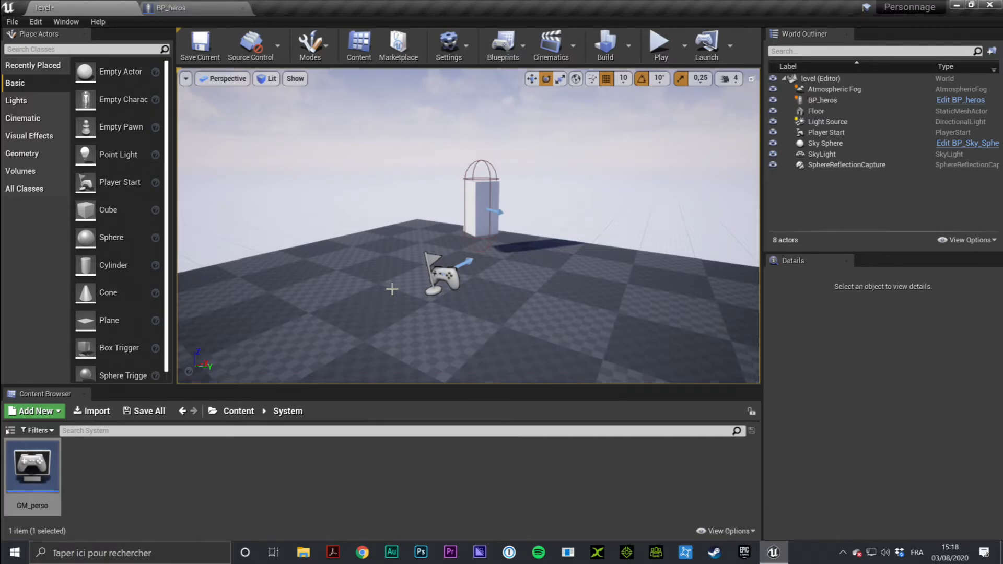
Set the project's GameMode to the GM_perso class
click(509, 56)
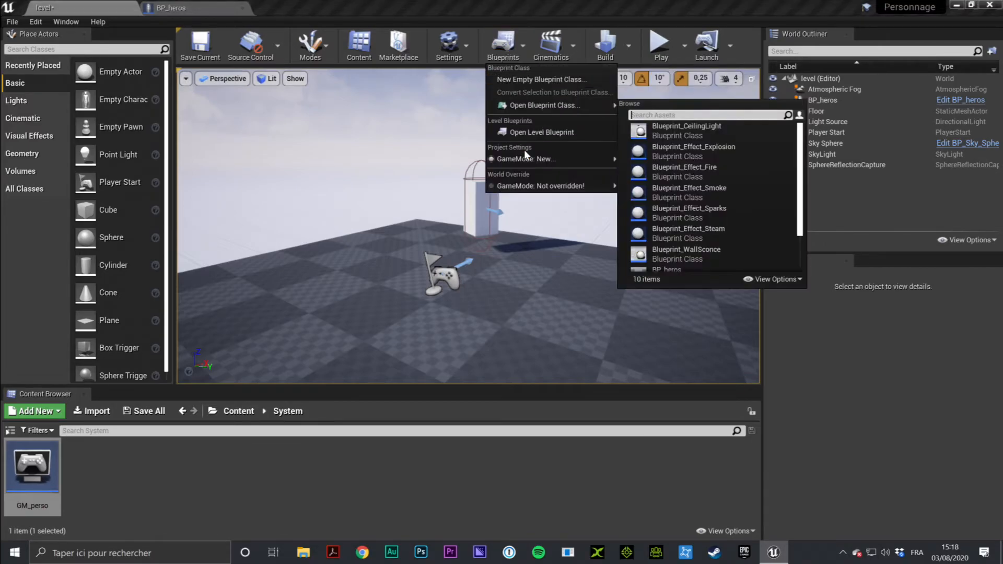
mouse_move(520, 168)
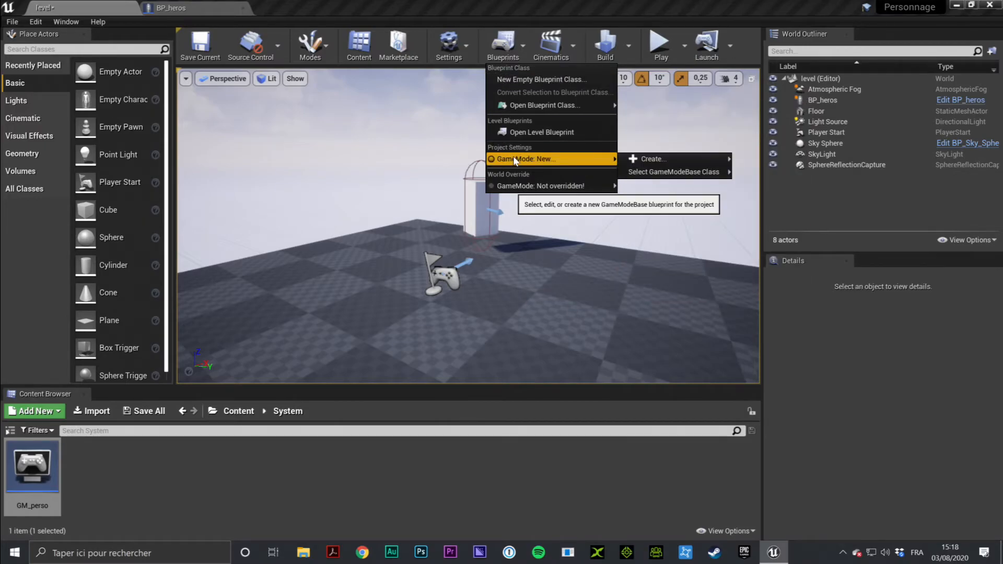
mouse_move(650, 176)
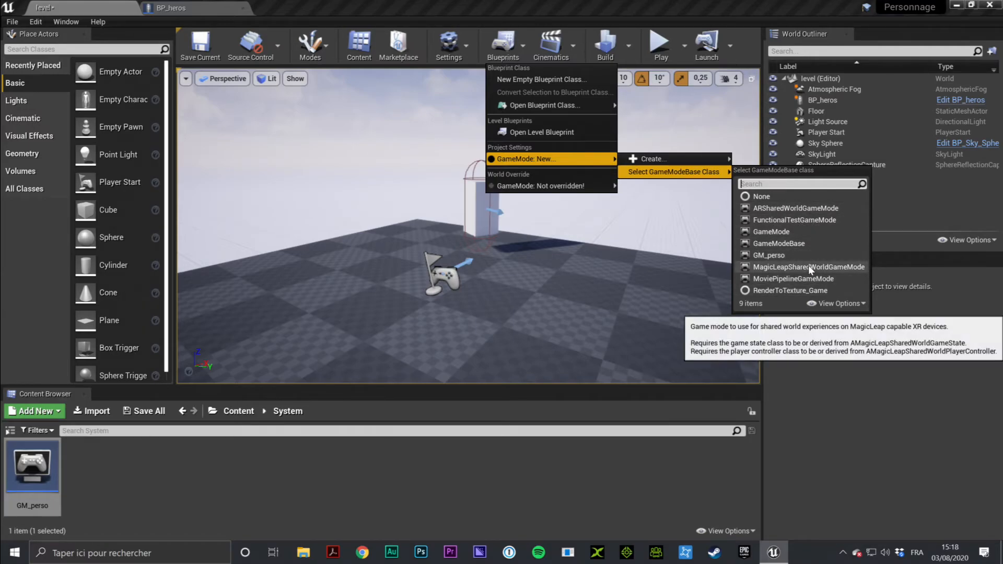
click(773, 255)
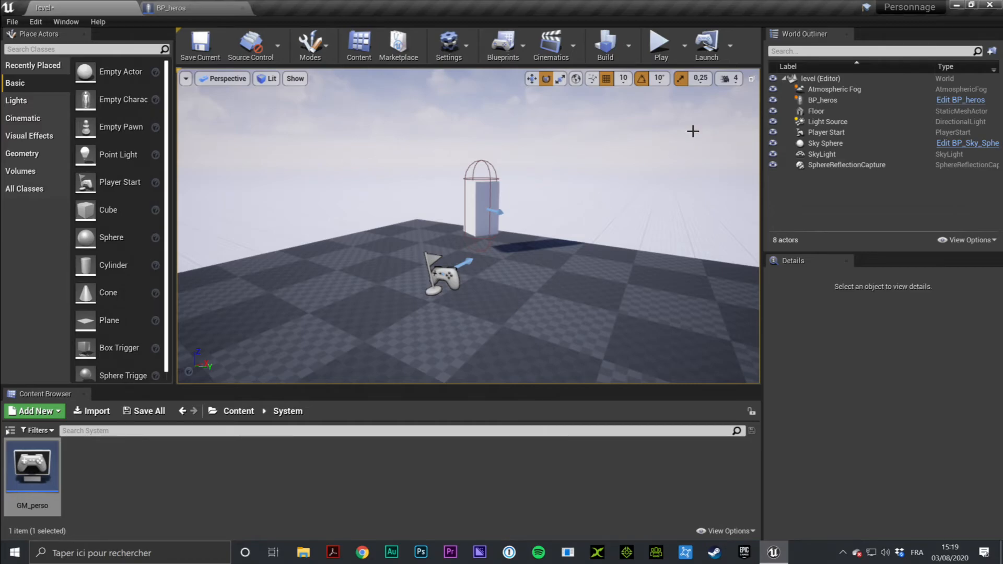
Play-test the level again, eject and select the BP_heros spawned at the Player Start to inspect it, then stop
click(659, 43)
click(550, 257)
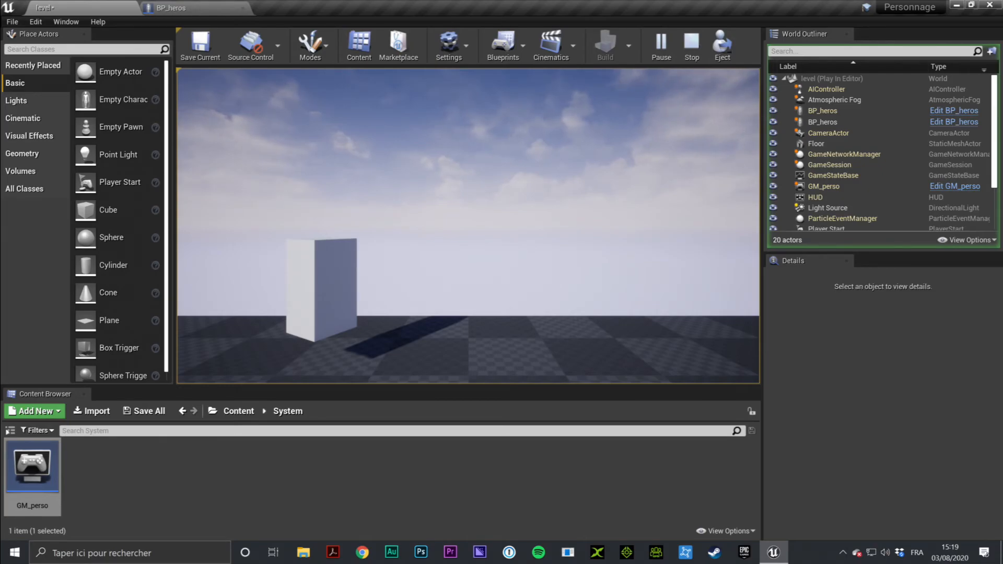
key(F8)
right_drag(461, 252, 334, 308)
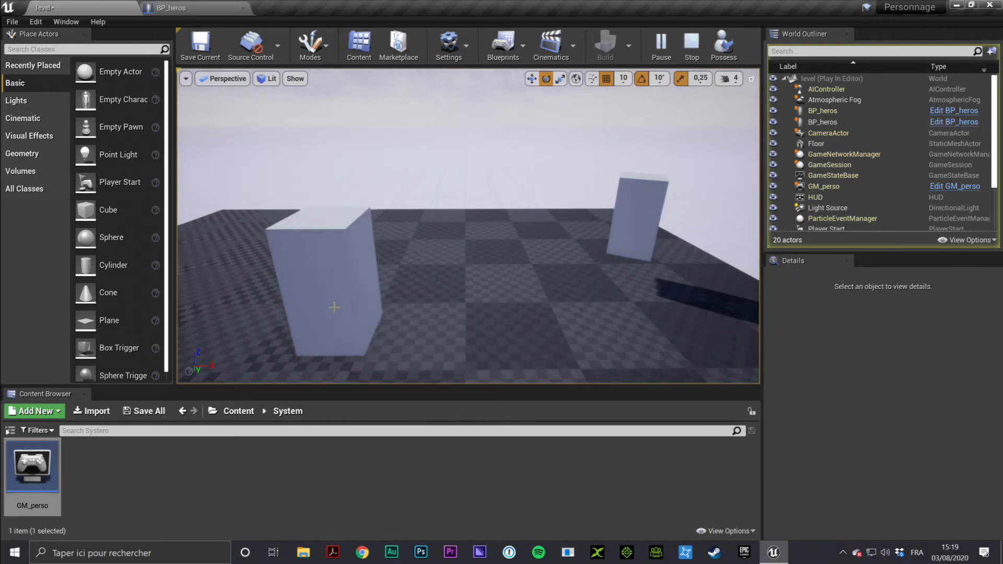
click(334, 291)
right_drag(521, 264, 538, 275)
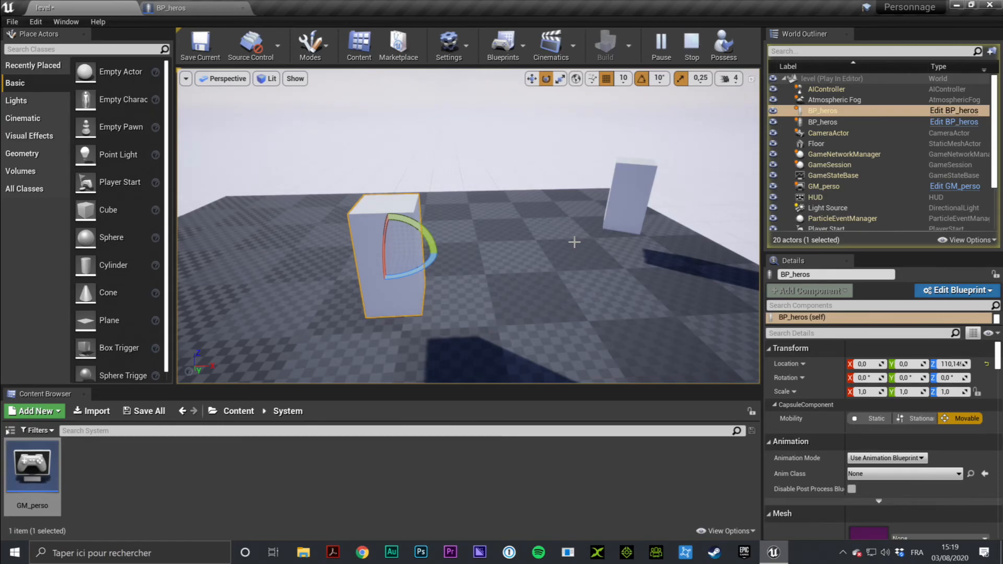
click(692, 43)
Reopen the GM_perso blueprint to view its class defaults
click(42, 474)
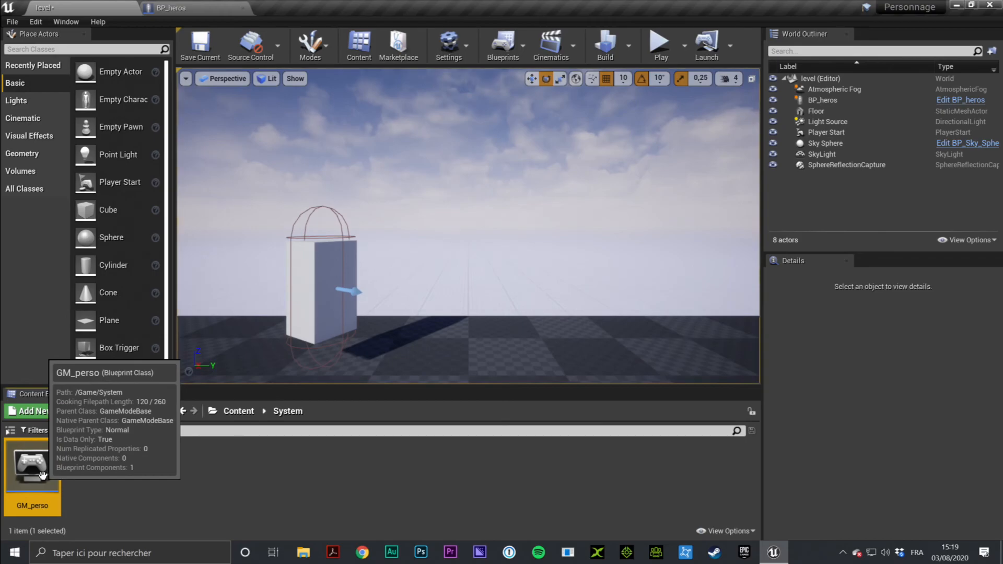
double_click(43, 474)
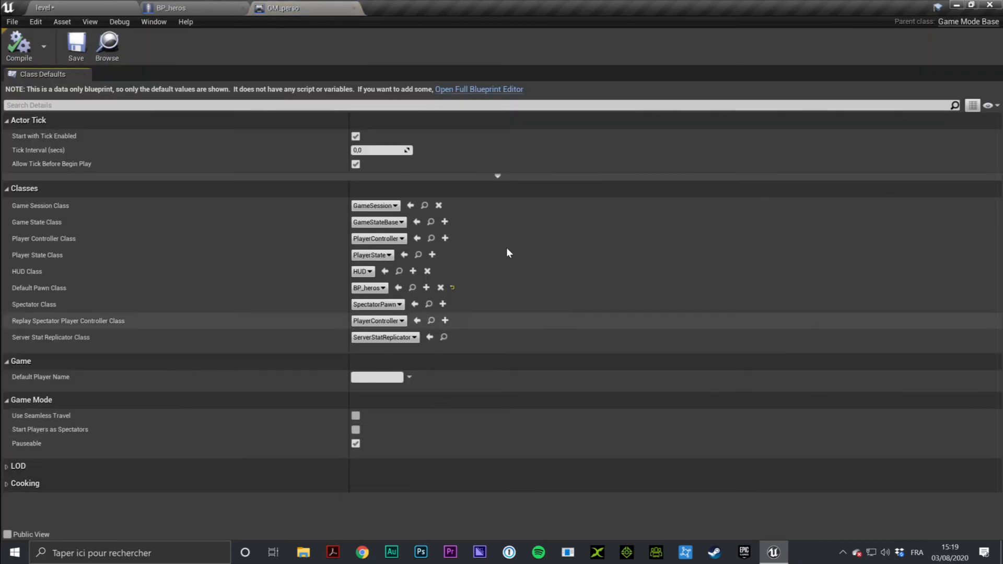